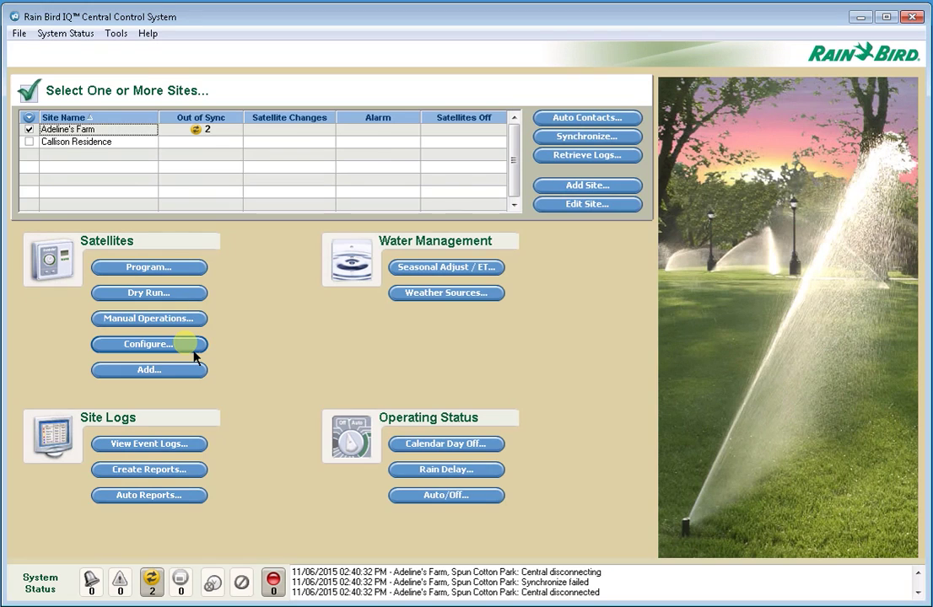
Open the configuration of the Adeline's Farm Park satellite
click(193, 352)
click(312, 192)
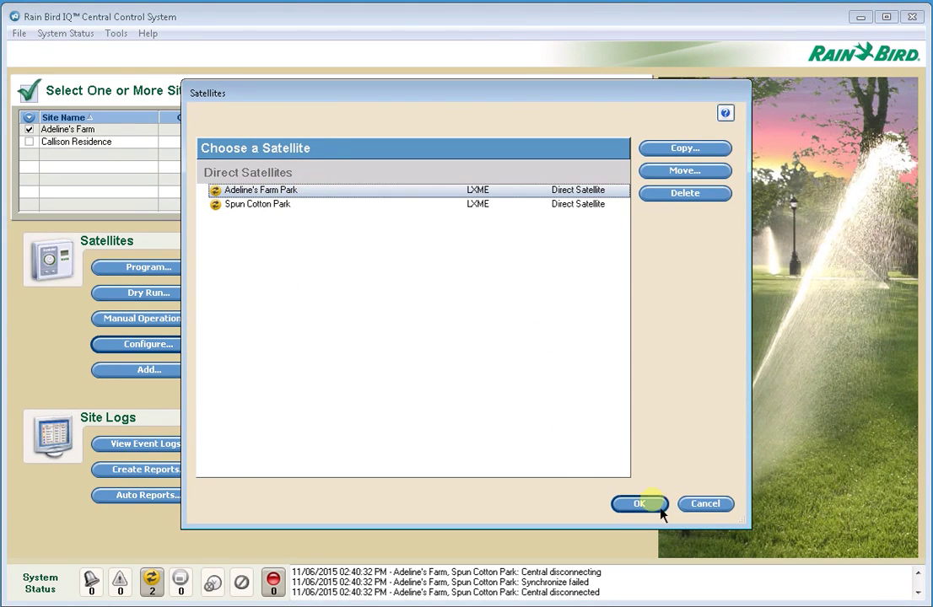
click(643, 504)
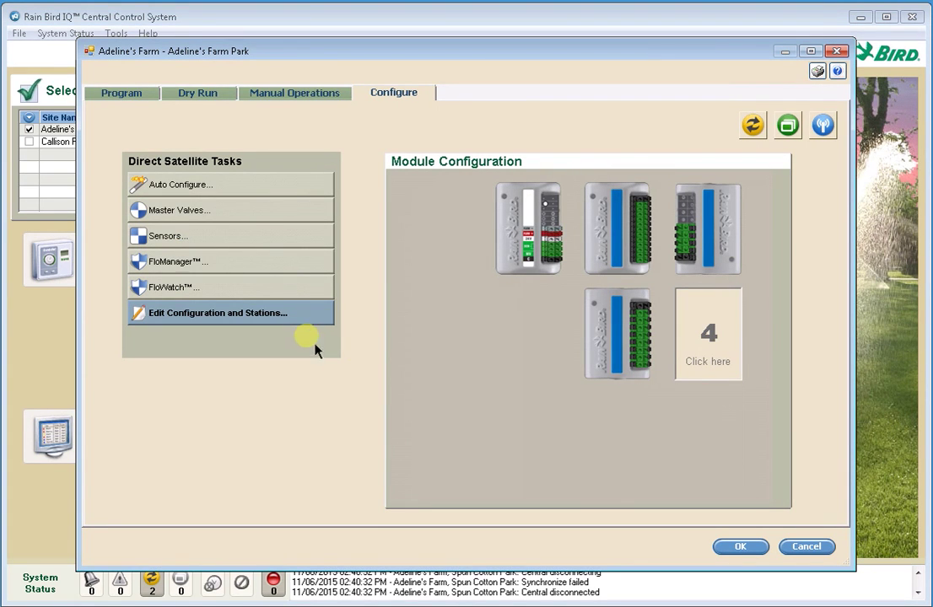
Set the model of Flow Sensor 1 to FS100B in the satellite's sensor settings
click(238, 237)
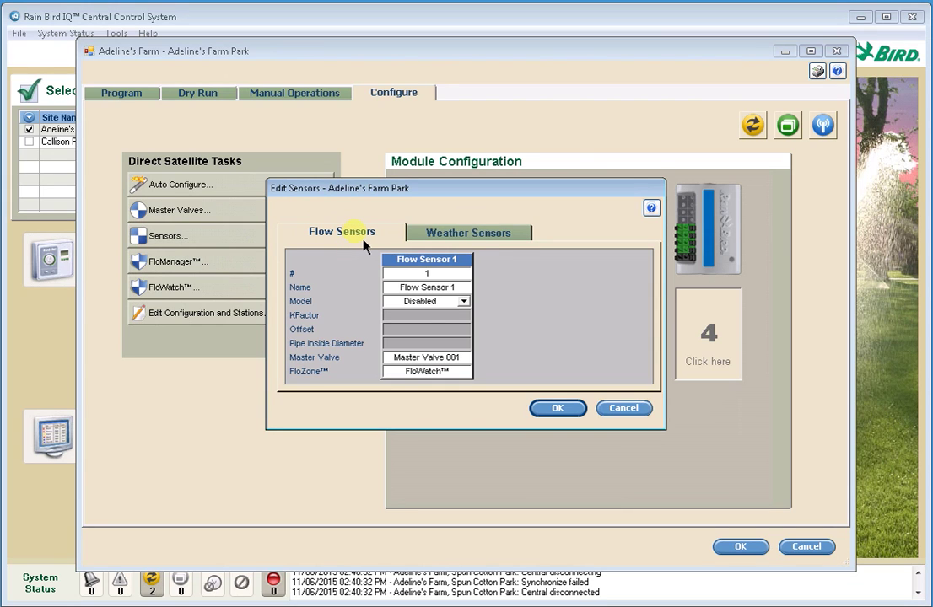
click(463, 302)
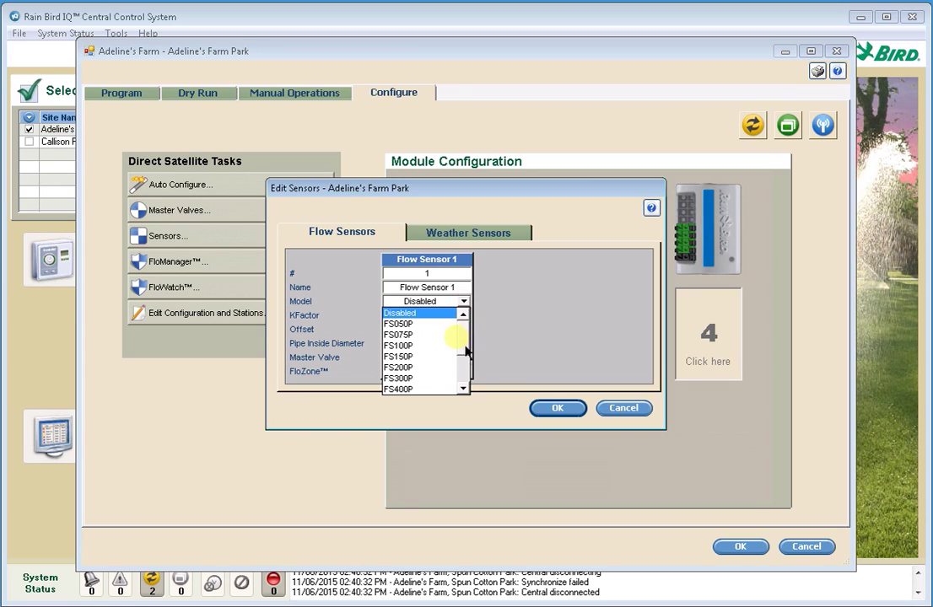
click(466, 392)
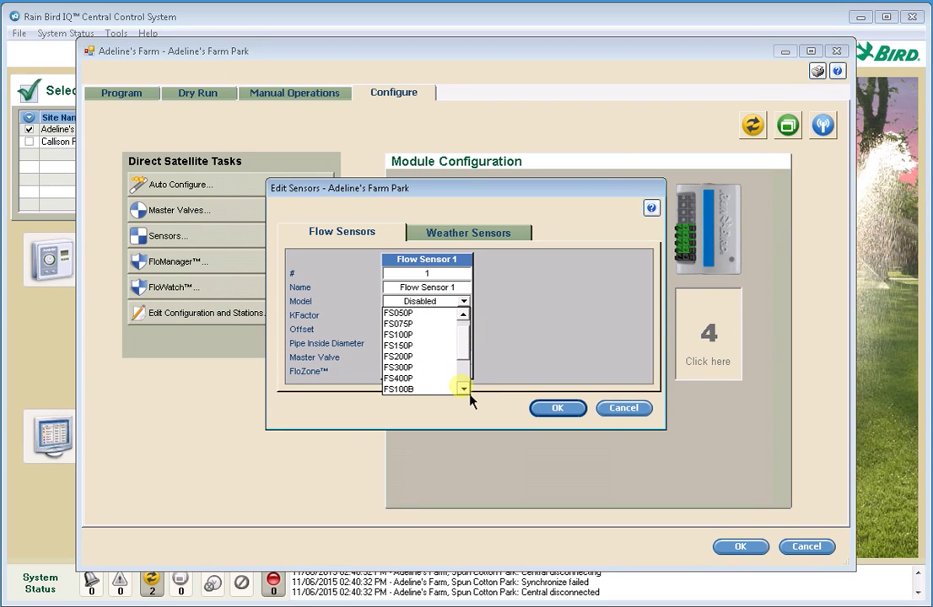
click(413, 390)
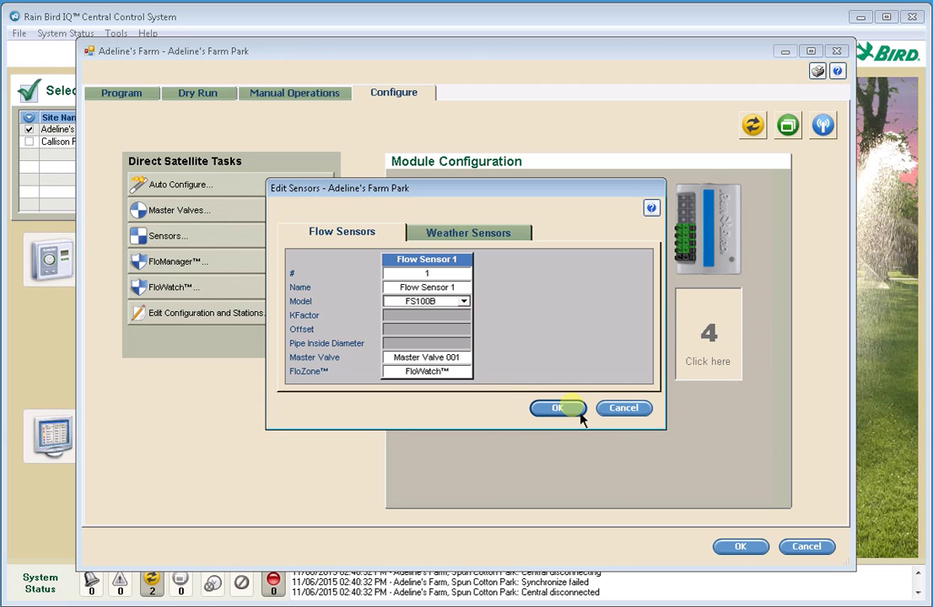
click(558, 408)
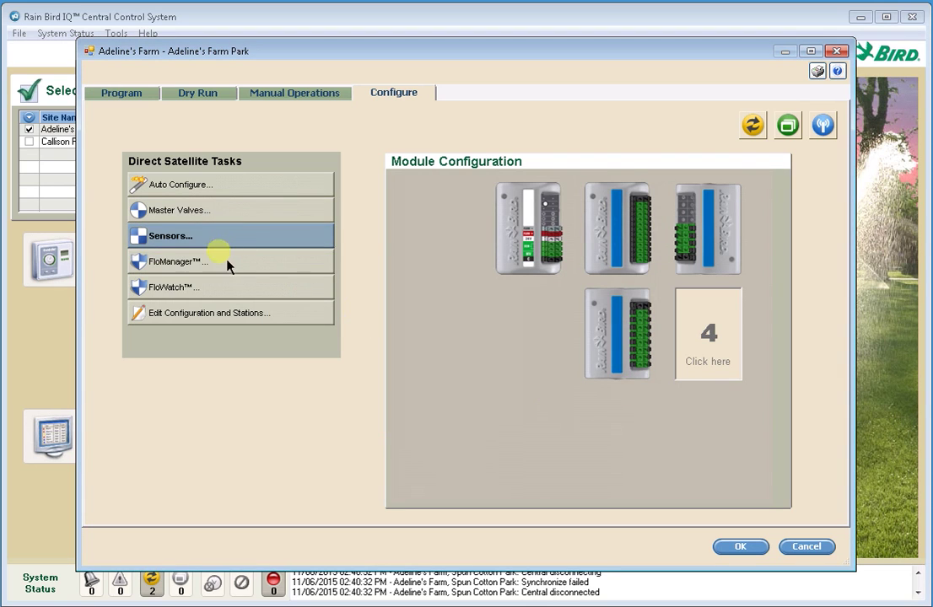
Enable FloWatch for the satellite, keeping the default SEEF and SELF settings
click(212, 287)
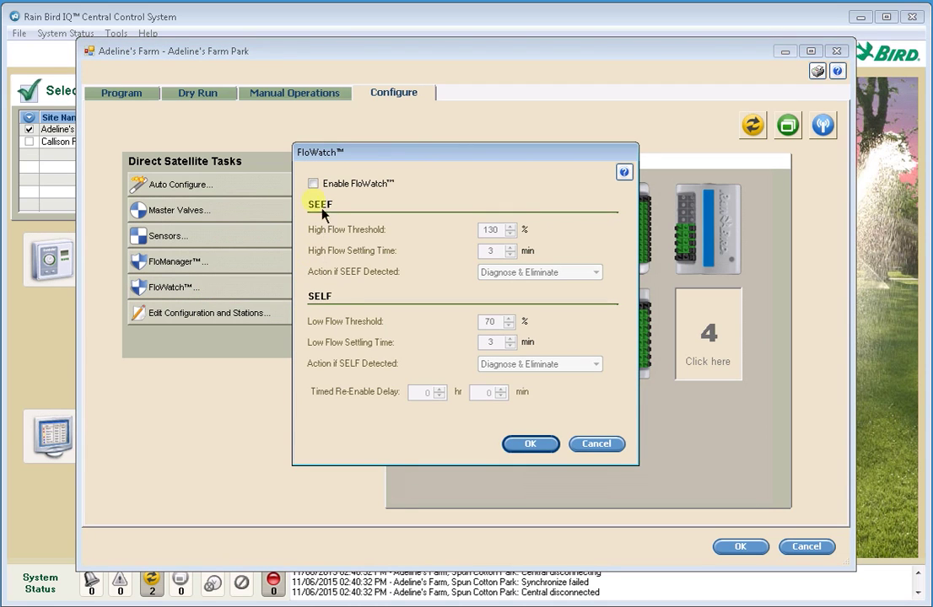
click(313, 184)
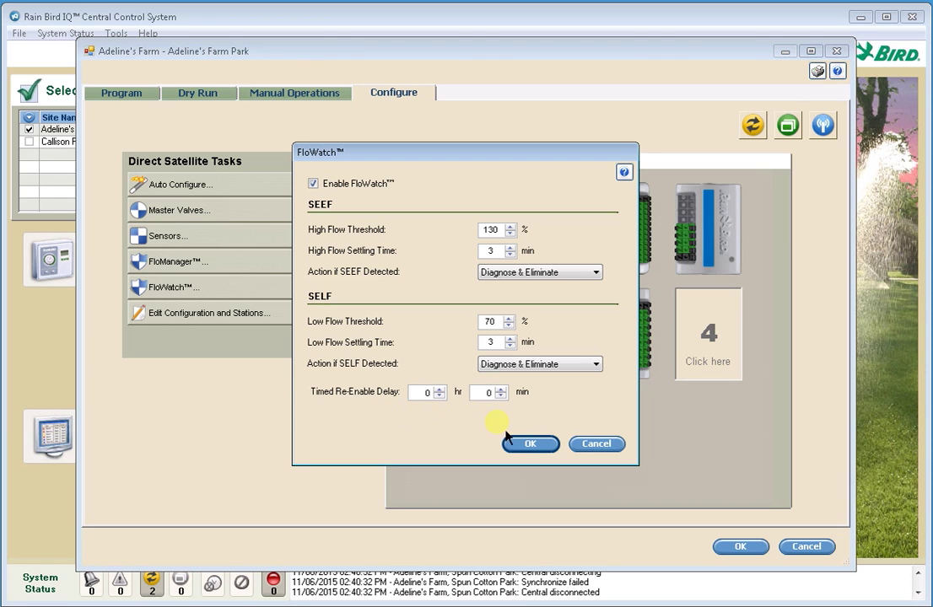
click(543, 453)
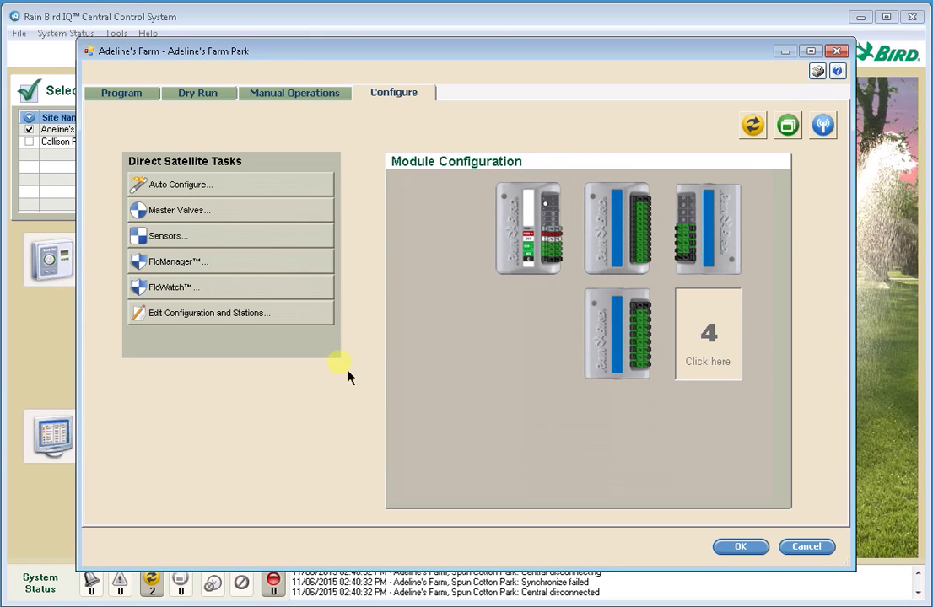
In the master valves' manual water window, set the maximum additional flow to 20 gal/min and the watering start time to 08:00 AM
click(222, 216)
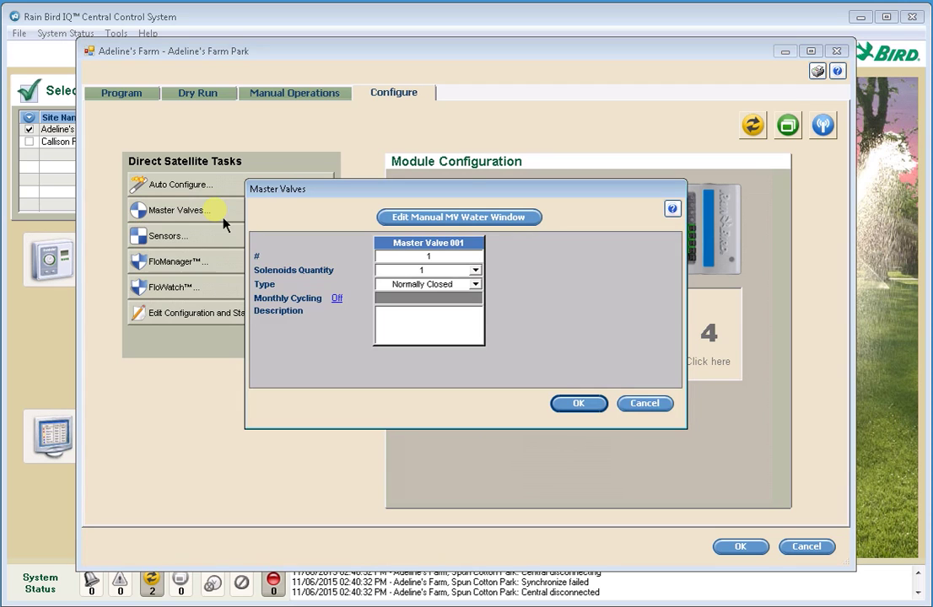
click(447, 218)
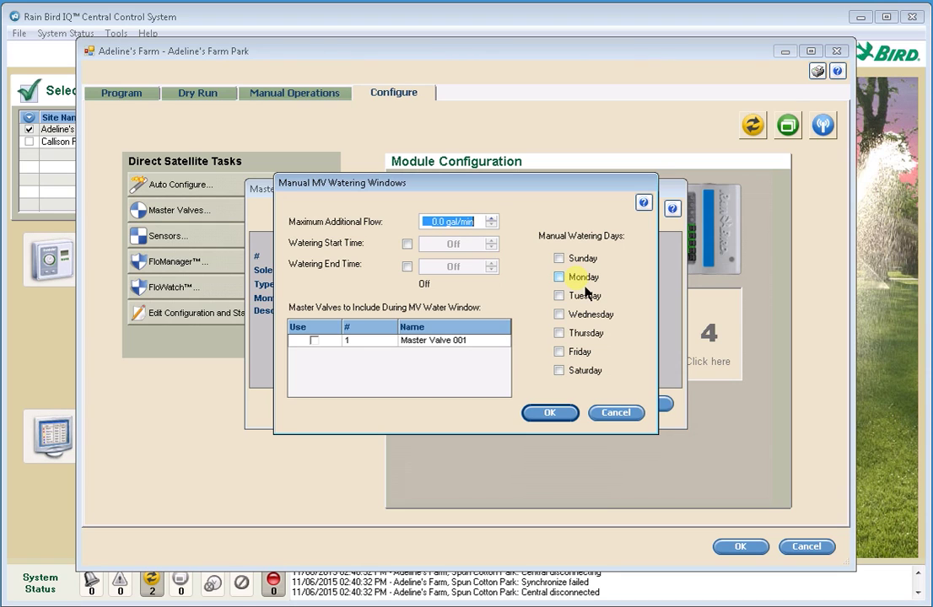
text(20_)
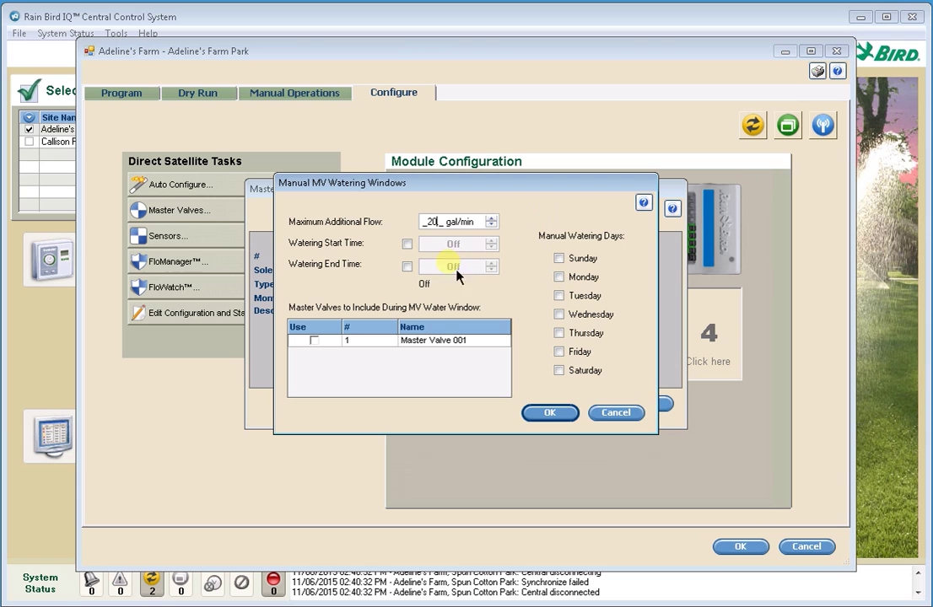
click(417, 252)
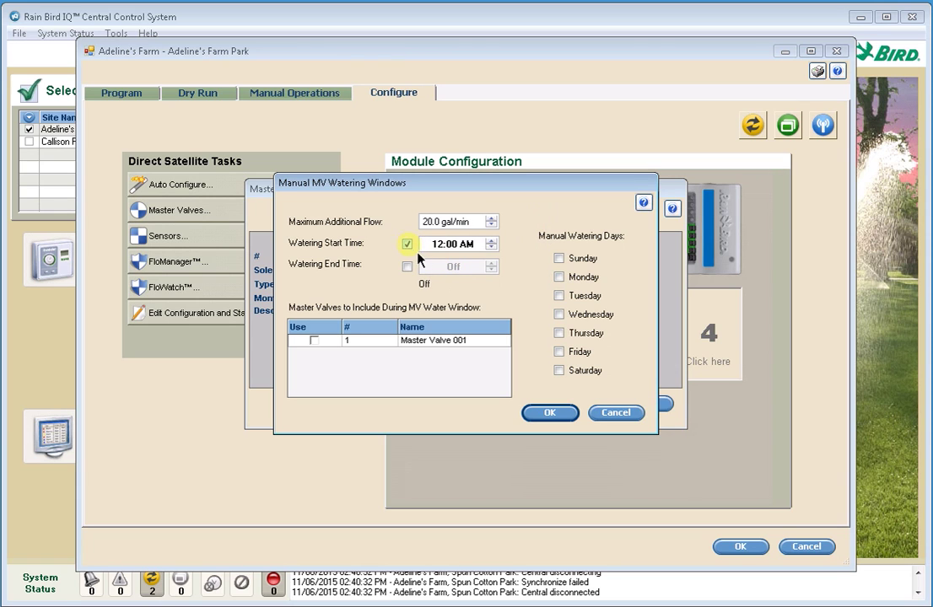
click(491, 248)
click(491, 248)
click(491, 248)
click(491, 248)
Enable the watering end time of the manual water window and set it to 04:00 PM
click(408, 267)
click(492, 270)
click(492, 270)
click(492, 270)
click(492, 270)
click(492, 270)
click(492, 270)
click(492, 270)
click(492, 269)
click(492, 269)
click(491, 269)
click(492, 265)
click(492, 265)
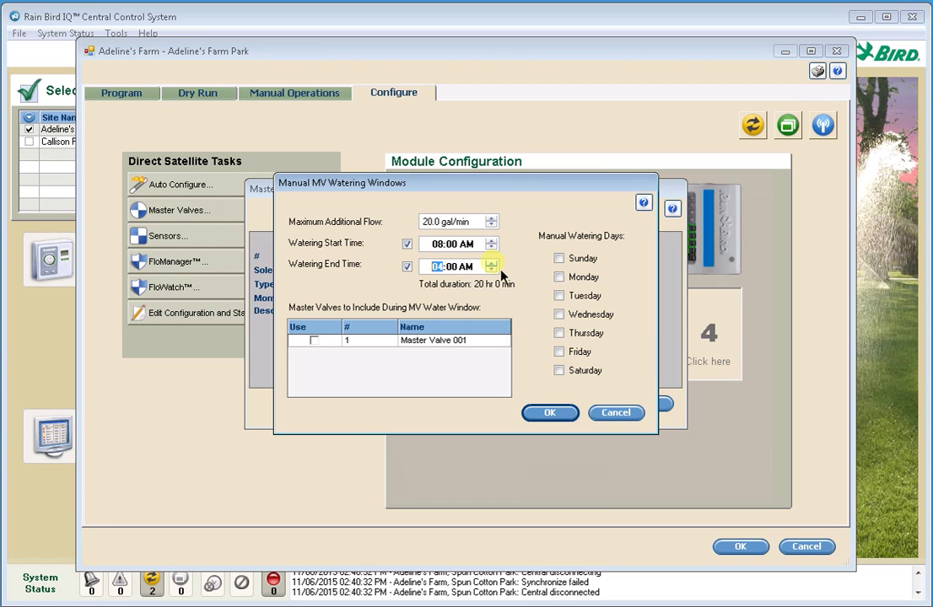
key(Right)
key(Right)
key(Up)
Select Monday, Tuesday, Wednesday and Thursday as manual watering days and save the master valve settings
click(558, 277)
click(561, 296)
click(561, 315)
click(561, 333)
click(559, 413)
click(582, 408)
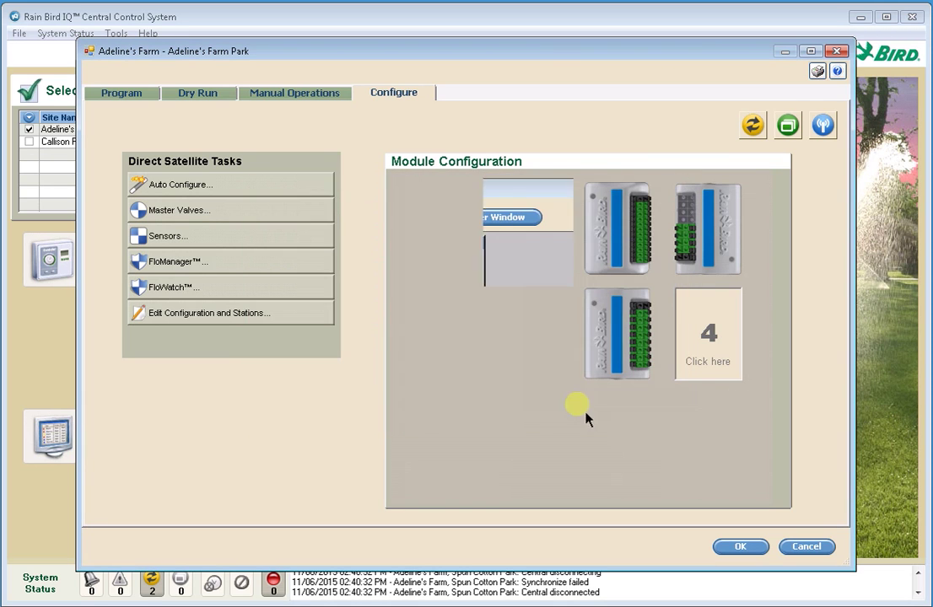
Connect to the Adeline's Farm Park satellite for manual operations
click(283, 94)
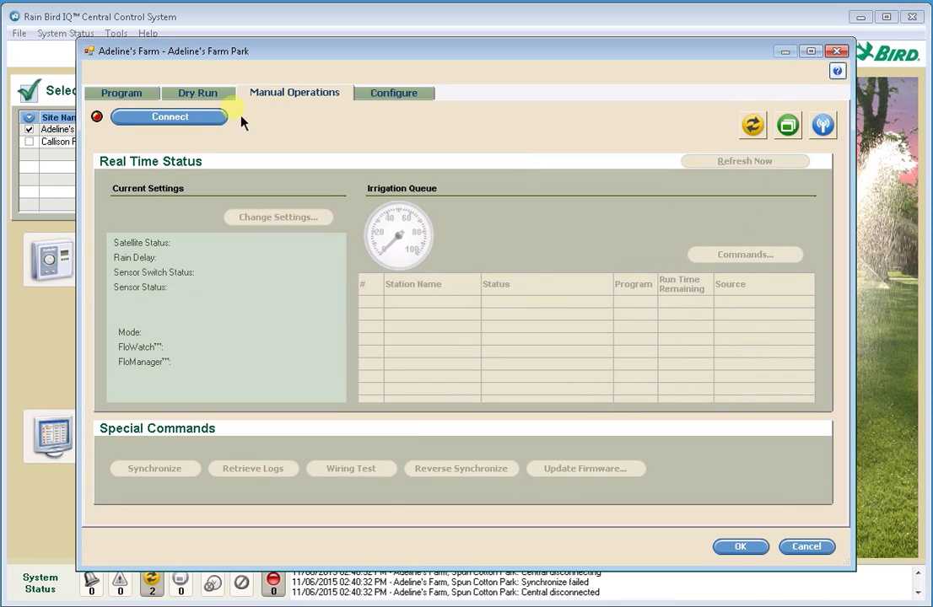
click(199, 118)
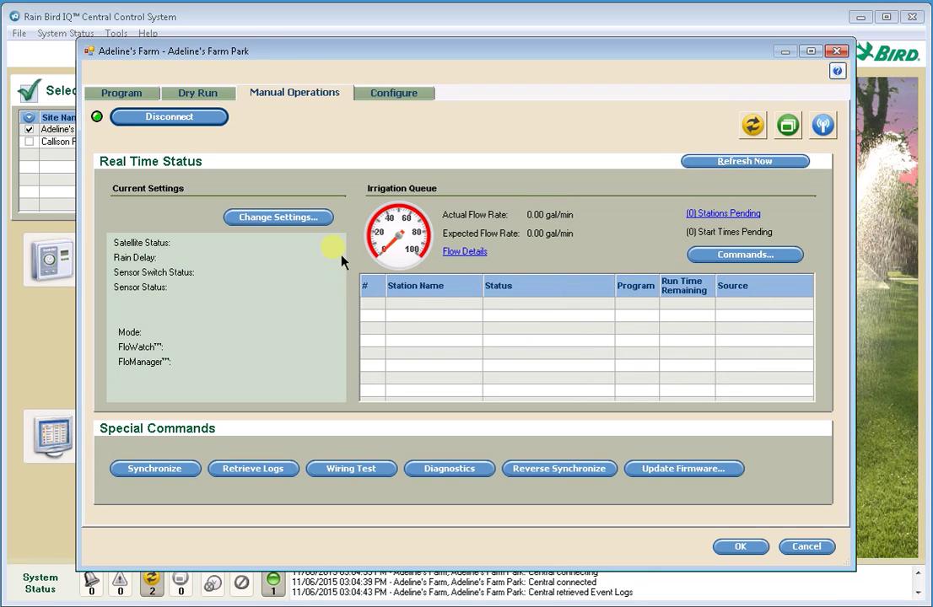
Prepare the Learn Flow command with a delayed start at 11:35 PM, and close the settings without starting it
click(325, 230)
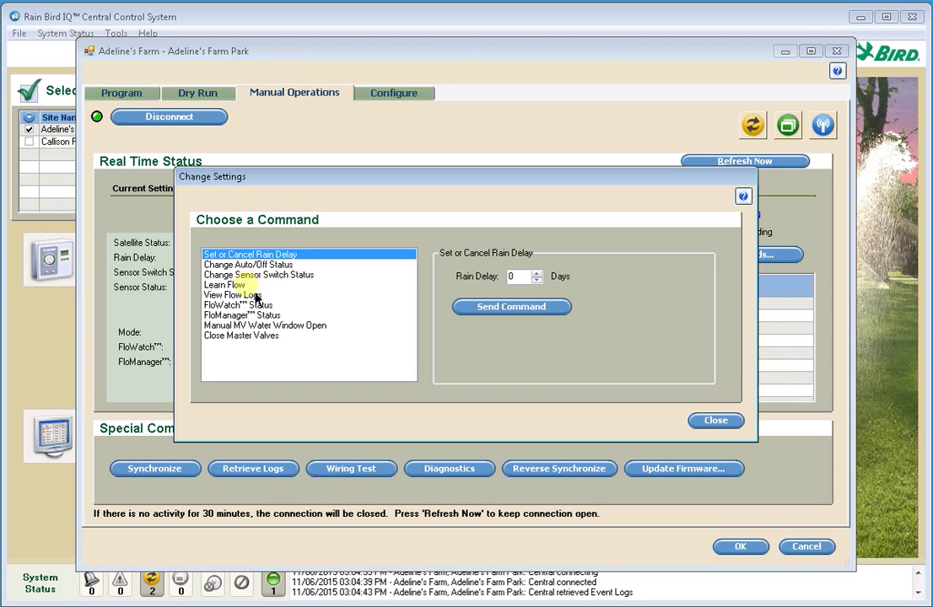
click(237, 286)
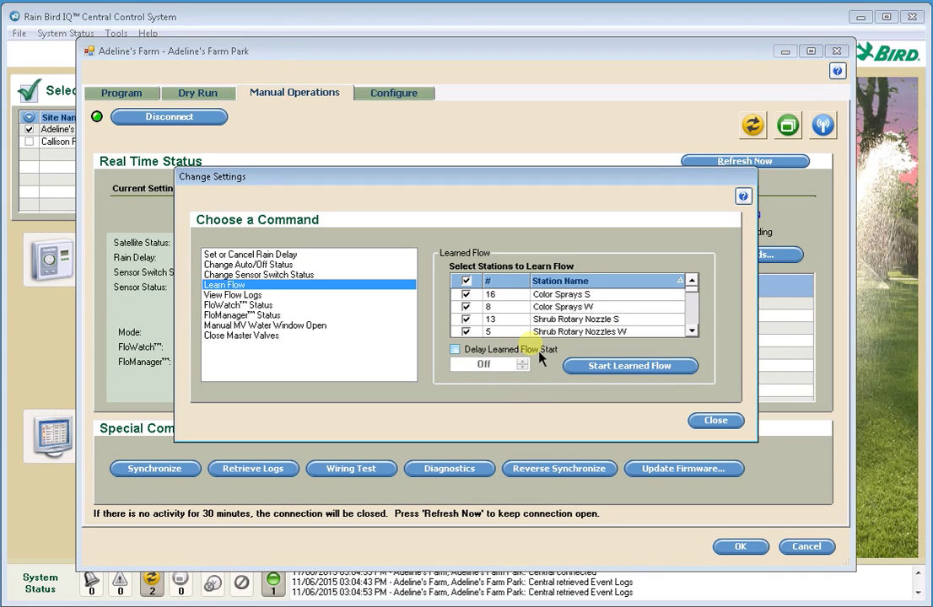
click(455, 349)
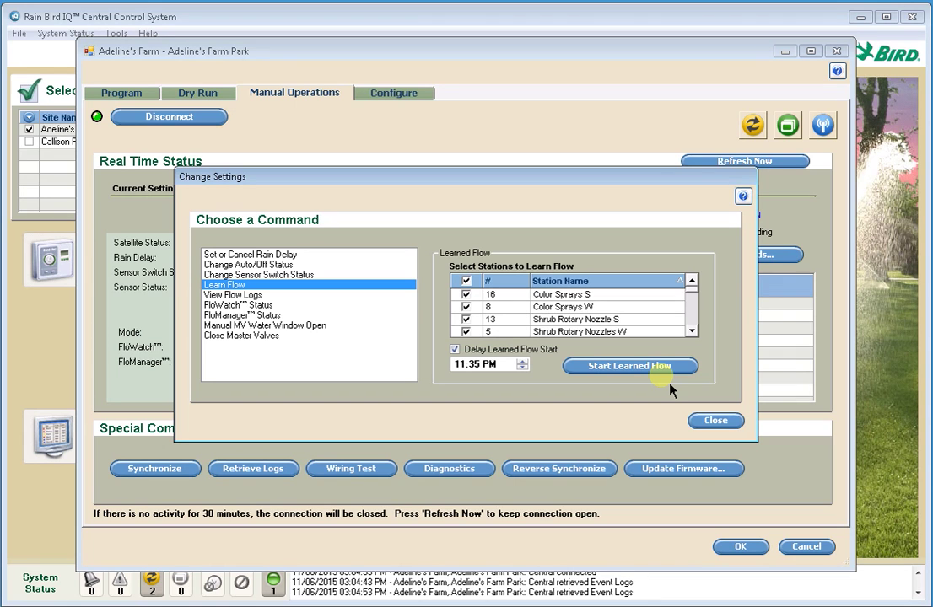
click(717, 422)
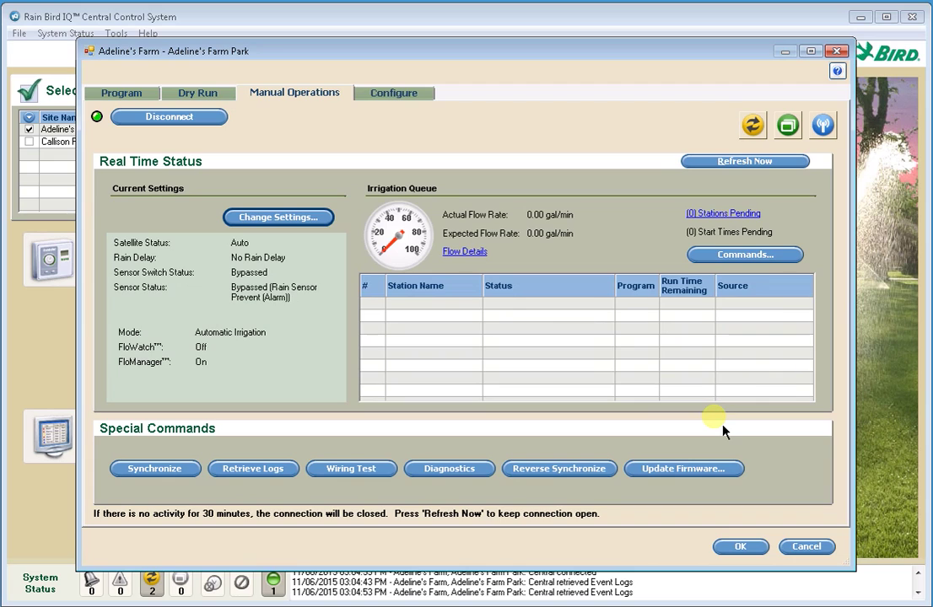